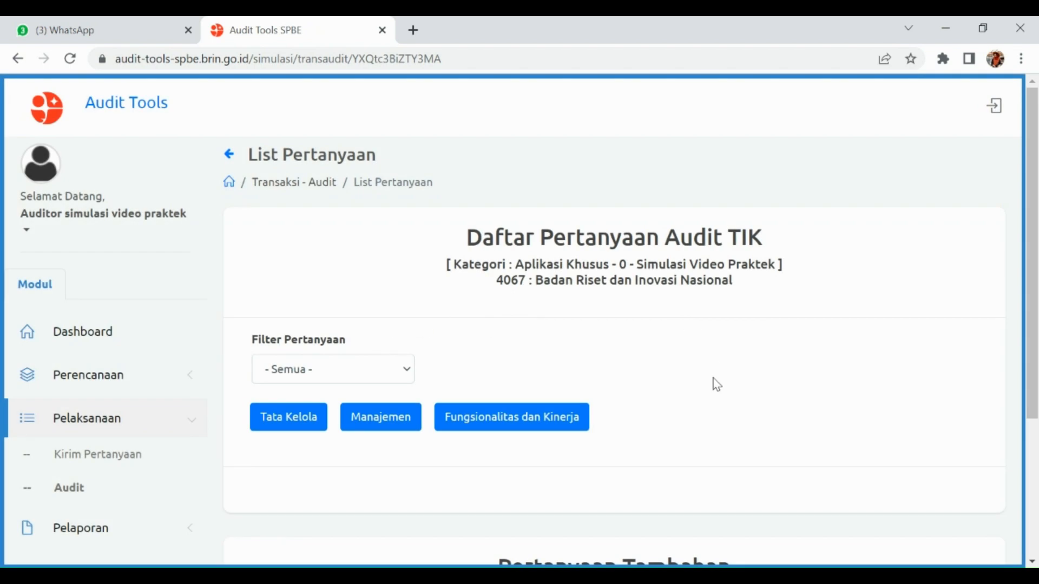
Open the 2023 audit list and start auditing the Aplikasi Khusus audit of Badan Riset dan Inovasi Nasional
click(182, 430)
click(181, 430)
click(84, 502)
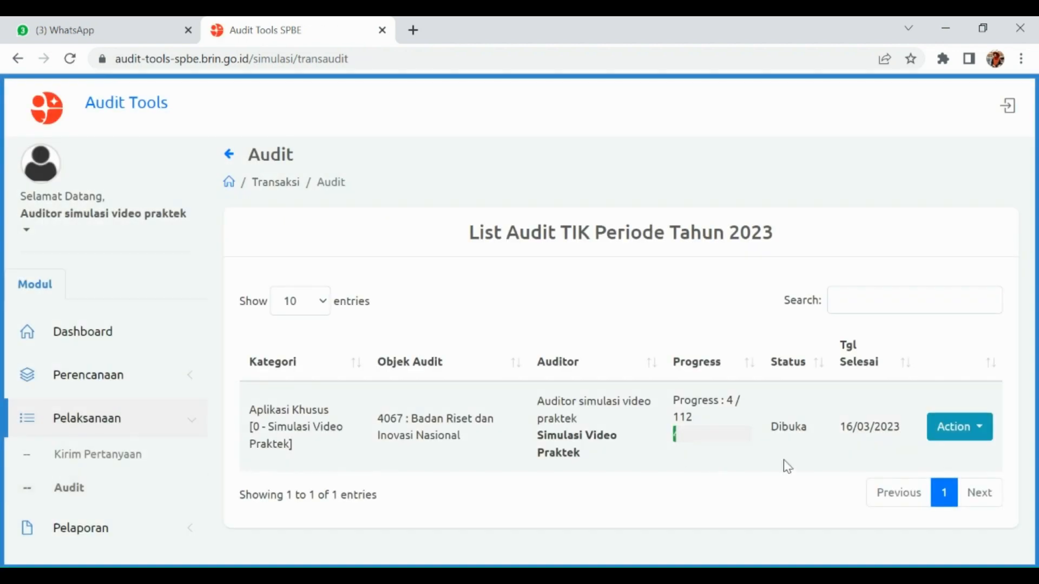
click(992, 440)
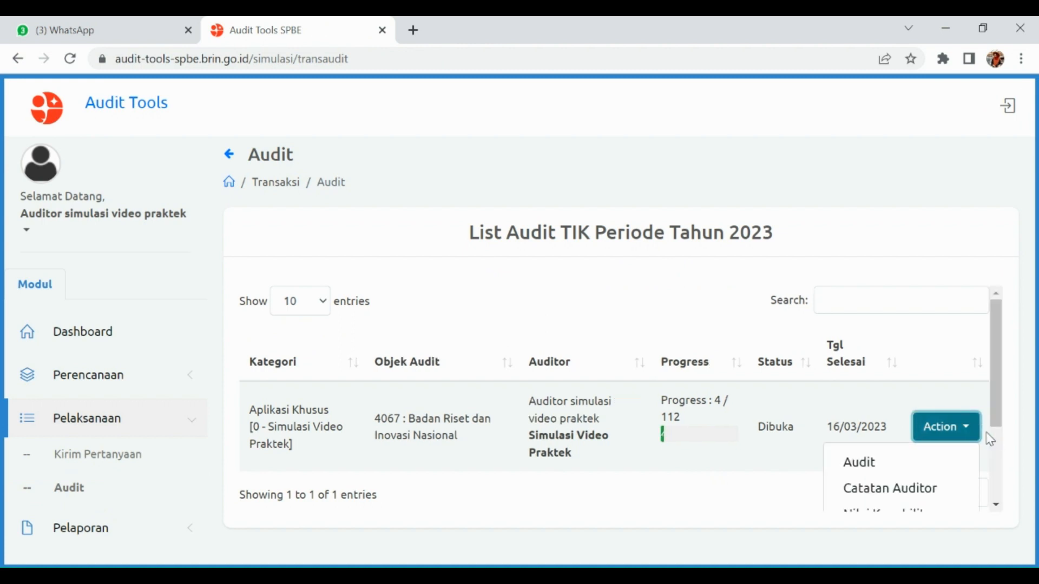
click(882, 476)
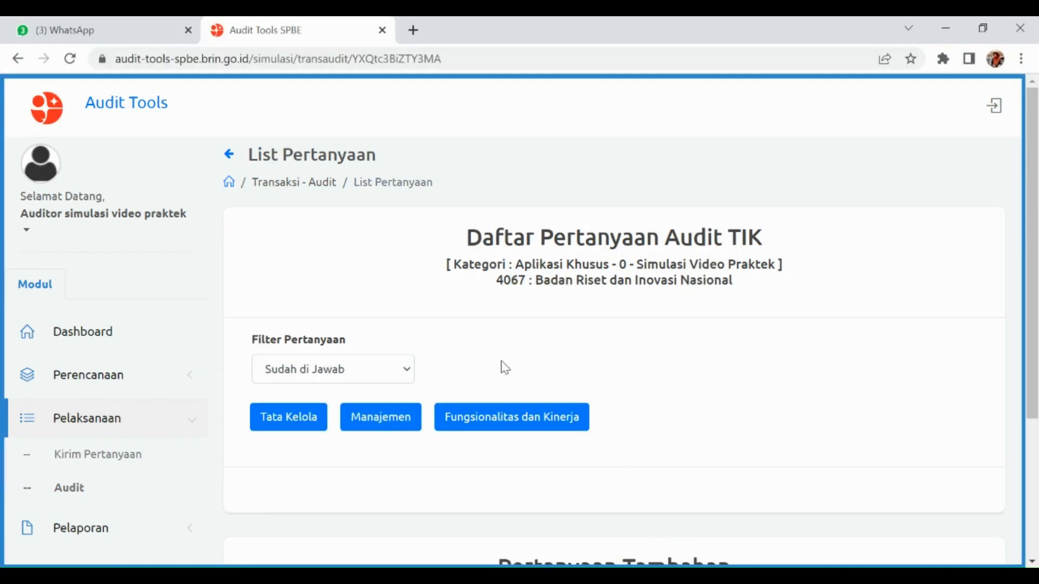
Show the Manajemen questions and open question 1.0.2.3.1.50 on evaluating operational service activities for auditing
click(390, 422)
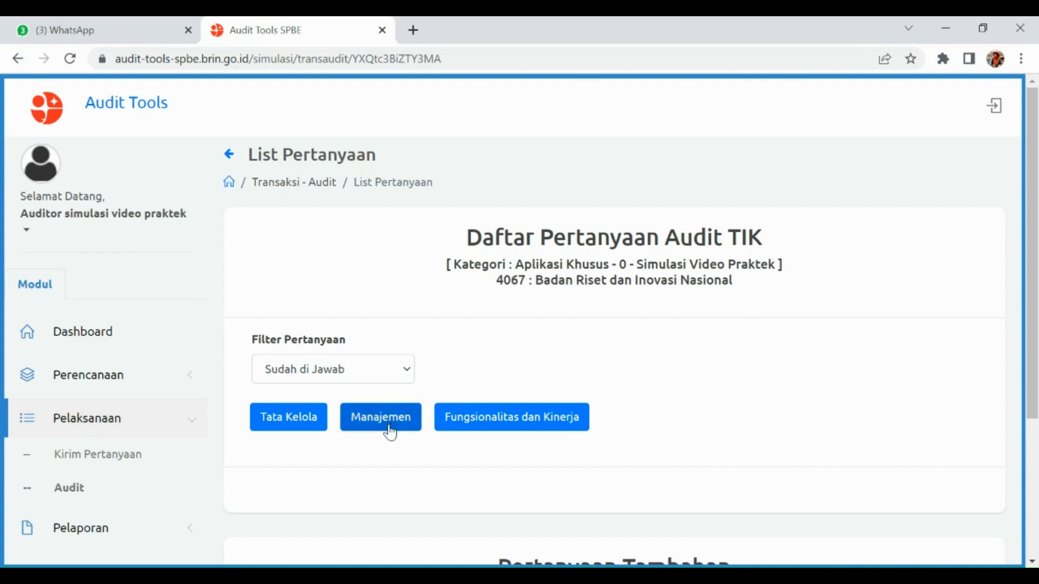
click(390, 433)
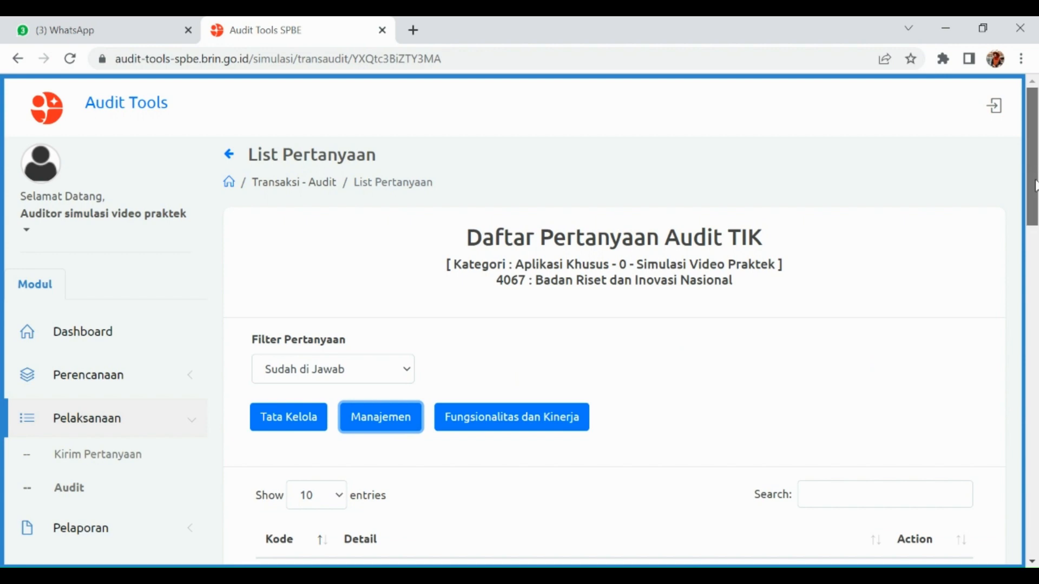
drag(1035, 186, 1034, 422)
click(932, 398)
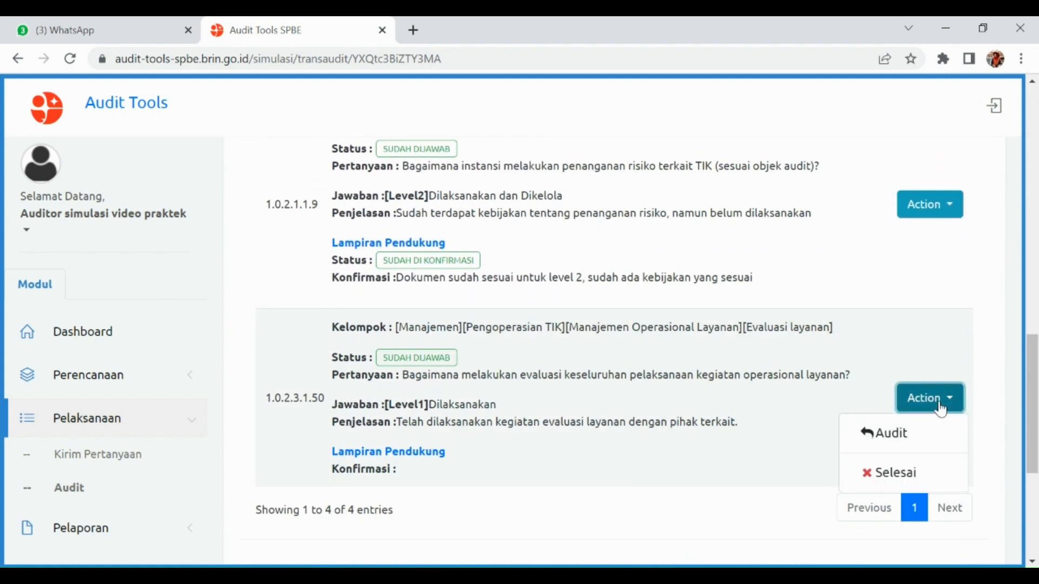
click(931, 447)
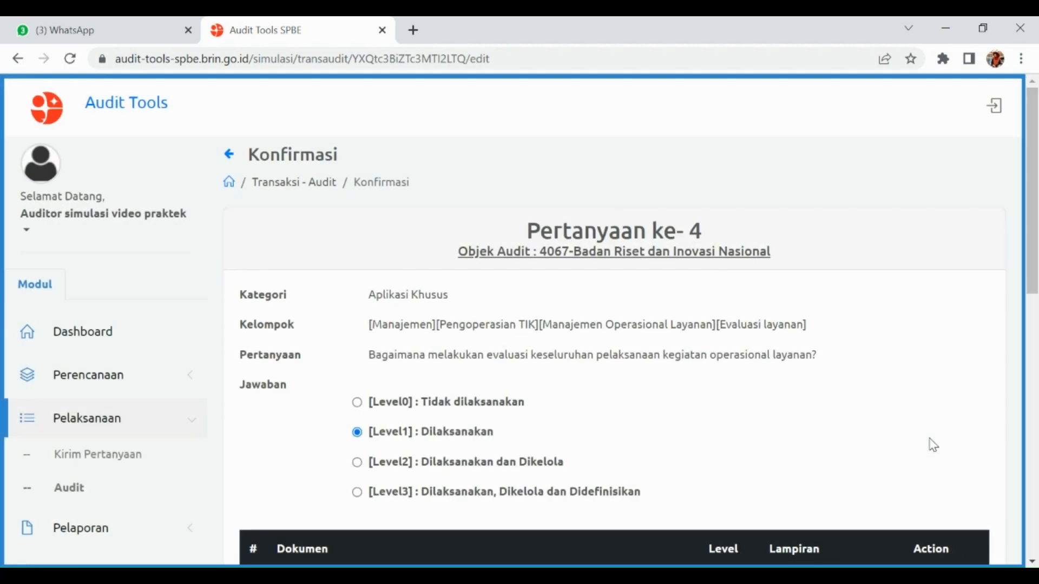
Review the answer, download the PDF attached to the Level 1 document and return to the confirmation form
drag(1036, 217, 1036, 281)
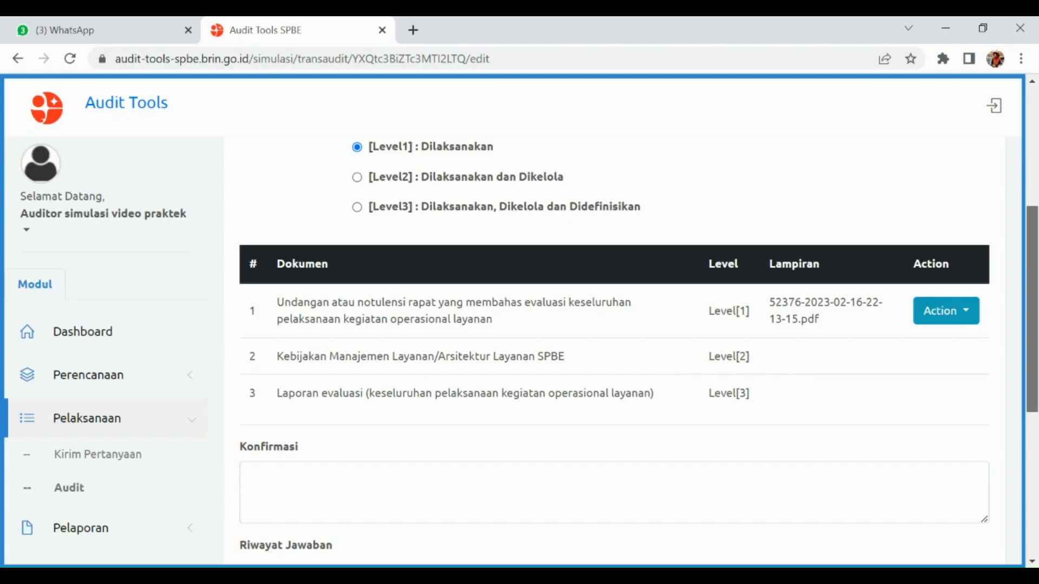
scroll(615, 351, down, 3)
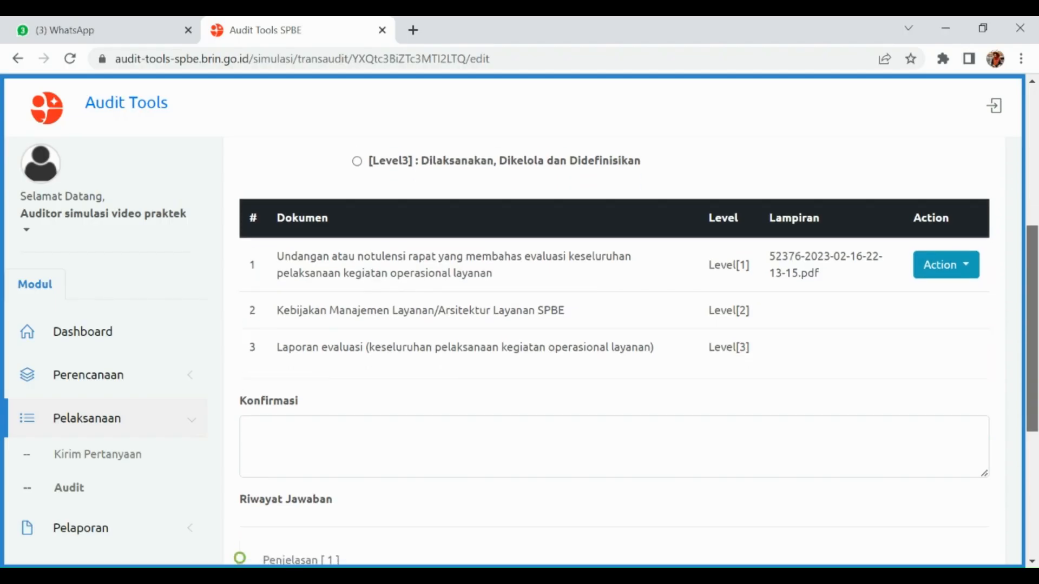
scroll(684, 498, down, 1)
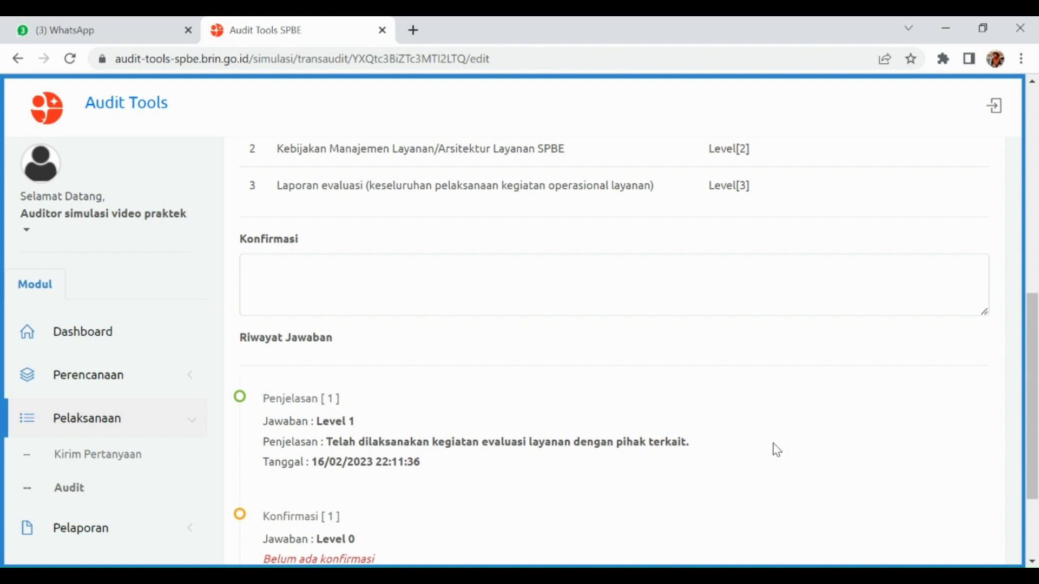
drag(1036, 398, 1036, 303)
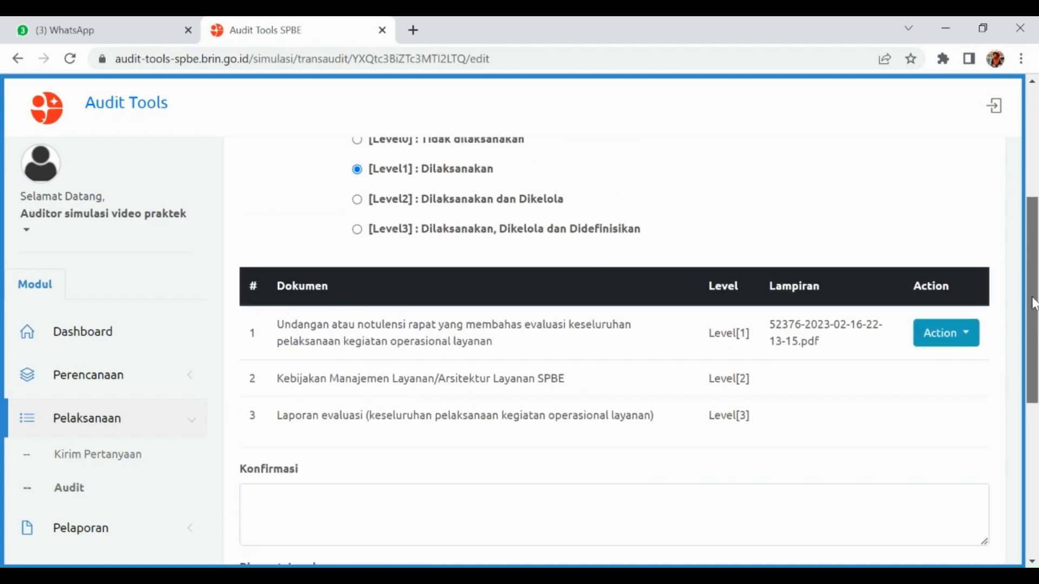
click(957, 338)
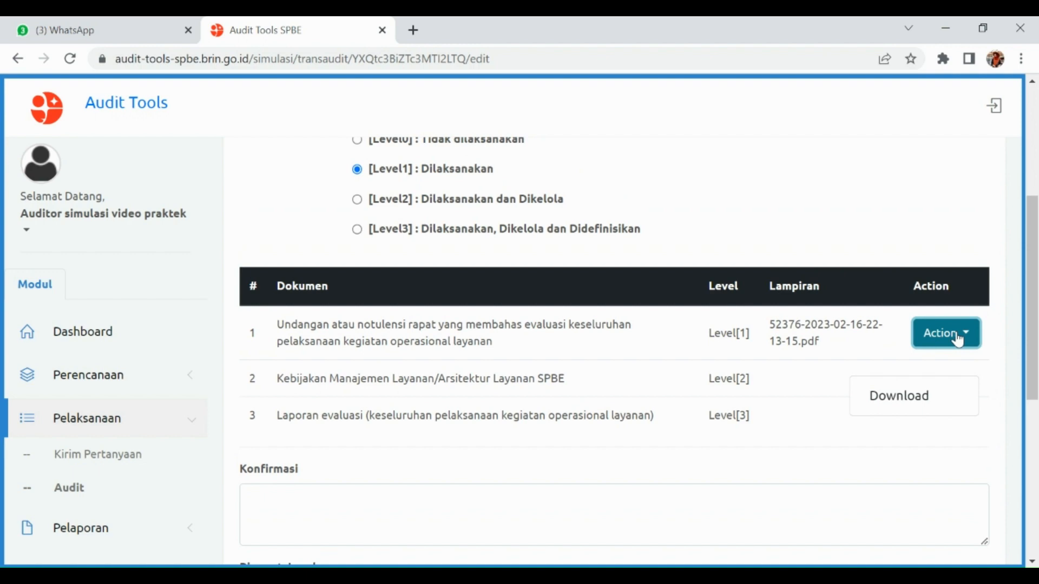
click(890, 401)
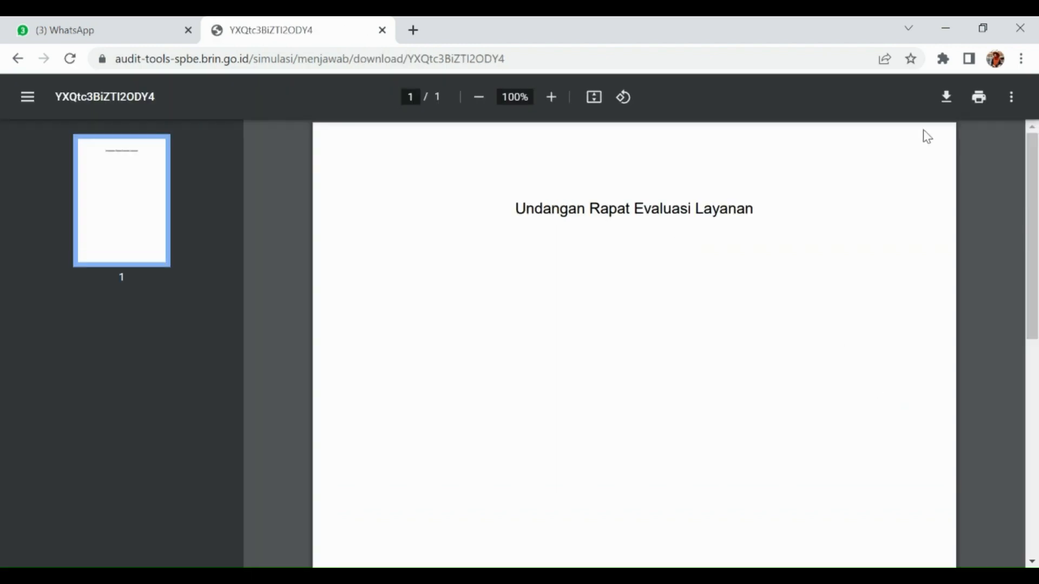
click(957, 101)
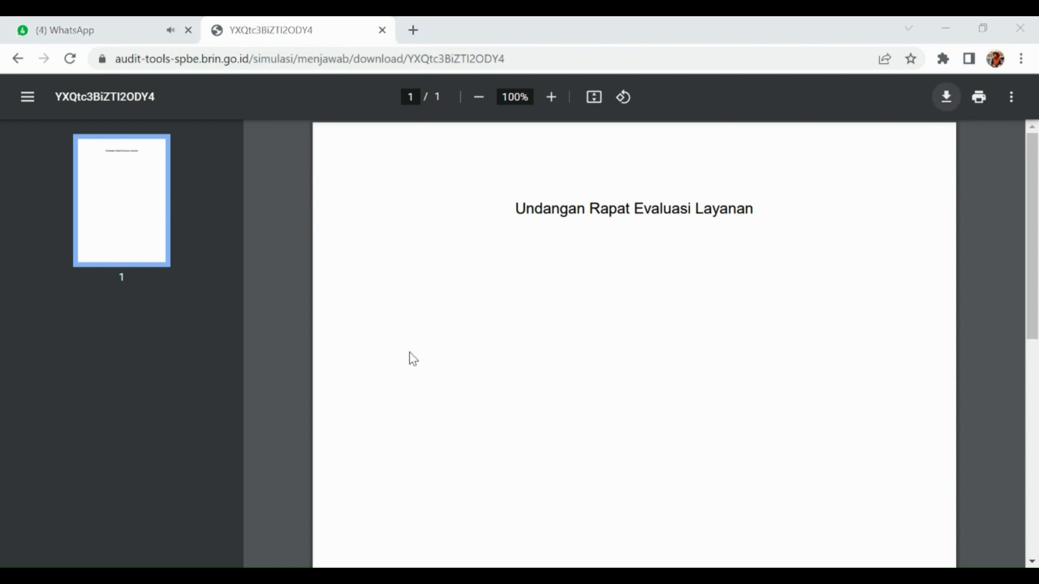
click(390, 387)
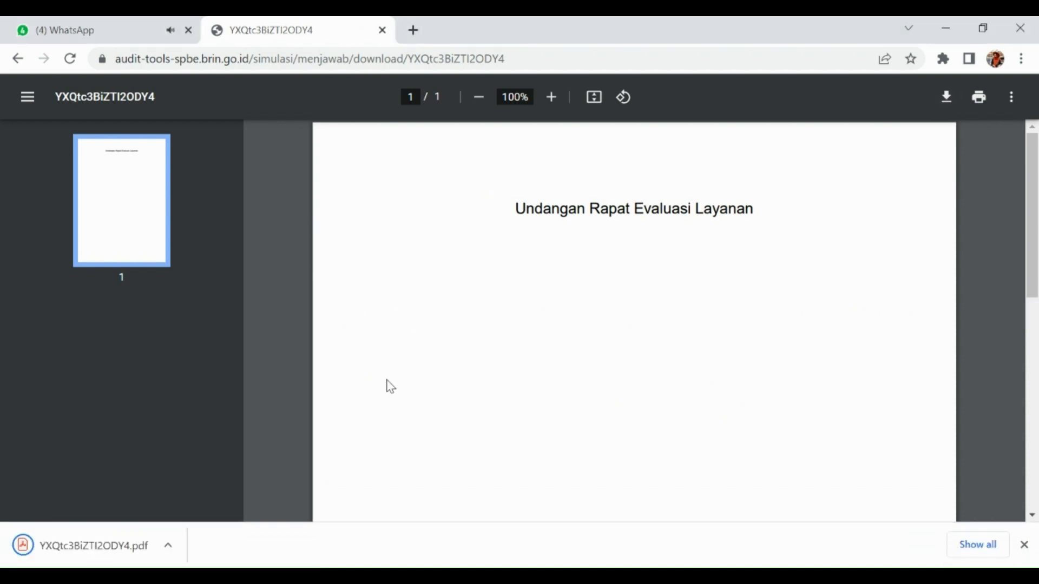
click(19, 59)
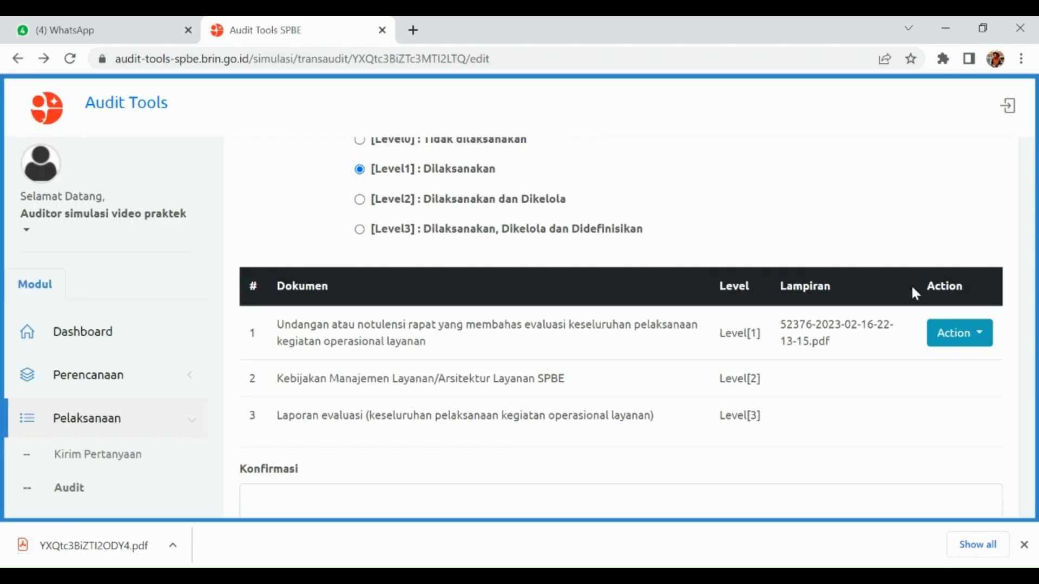
Enter "Sudah sesuai dengan dokumen yang diberikan." as the Konfirmasi text for this question and save it
scroll(914, 294, down, 5)
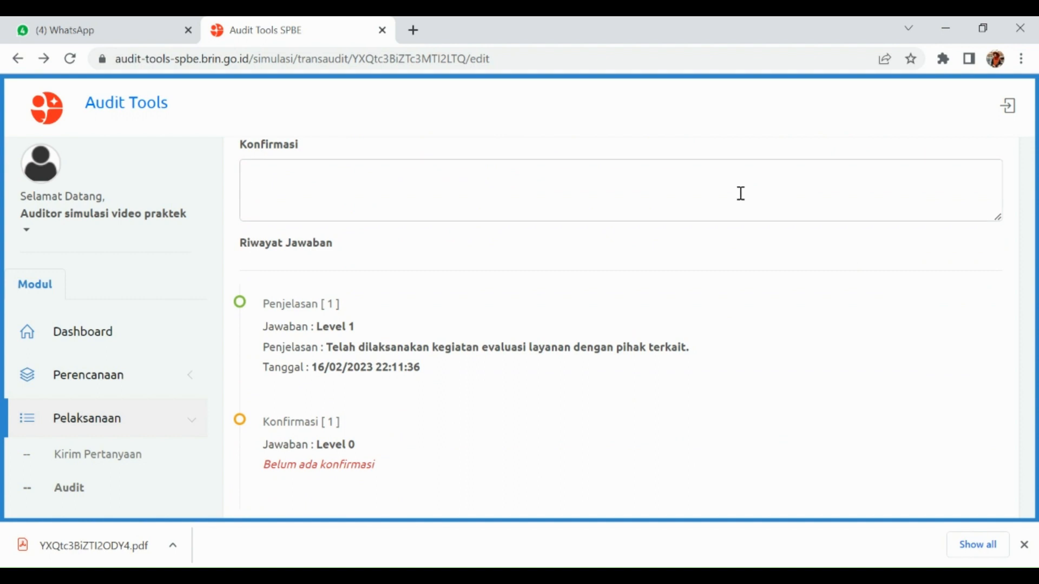
click(741, 193)
text(Sudah sesuai de)
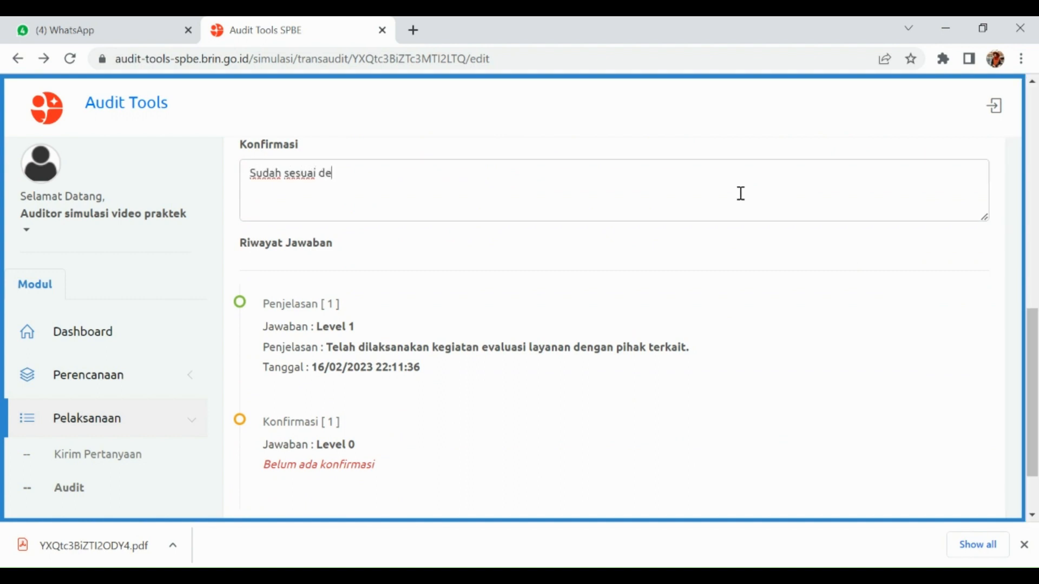
text(ngan dokumen yang diberikan.)
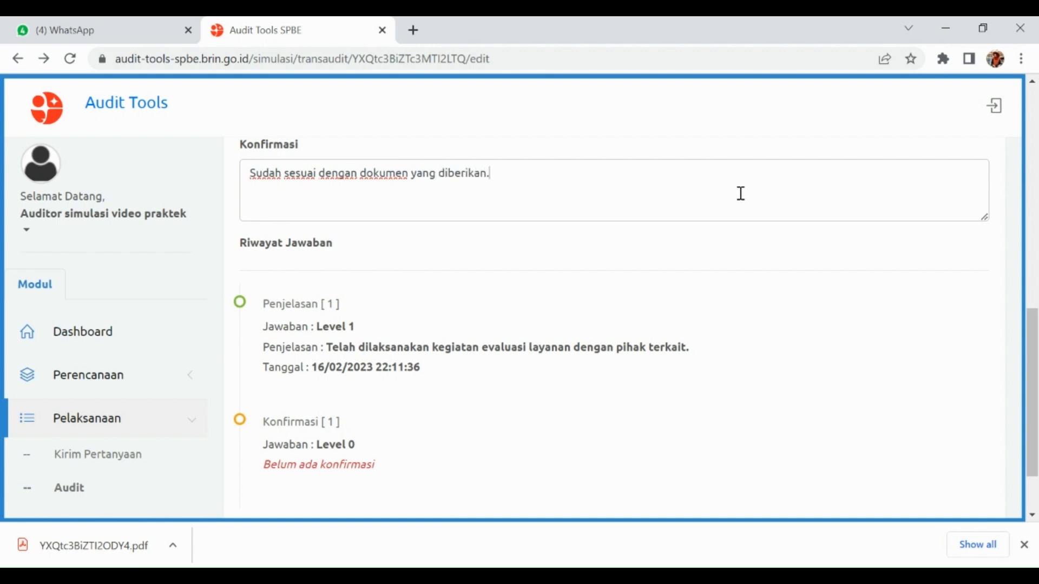
scroll(740, 193, down, 2)
click(343, 474)
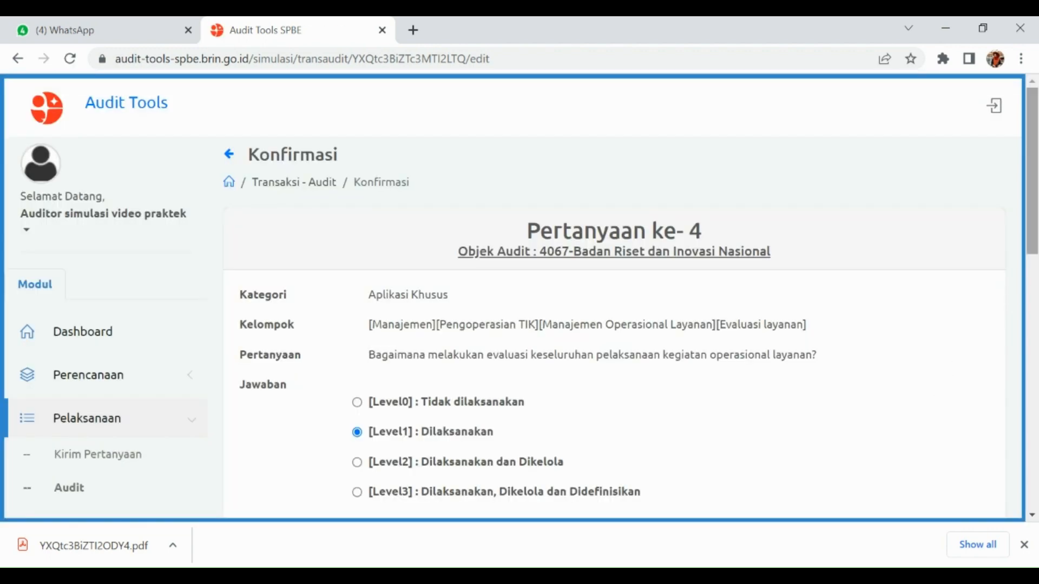
Check the confirmation text and answer history, and go back to the question list
scroll(939, 387, down, 4)
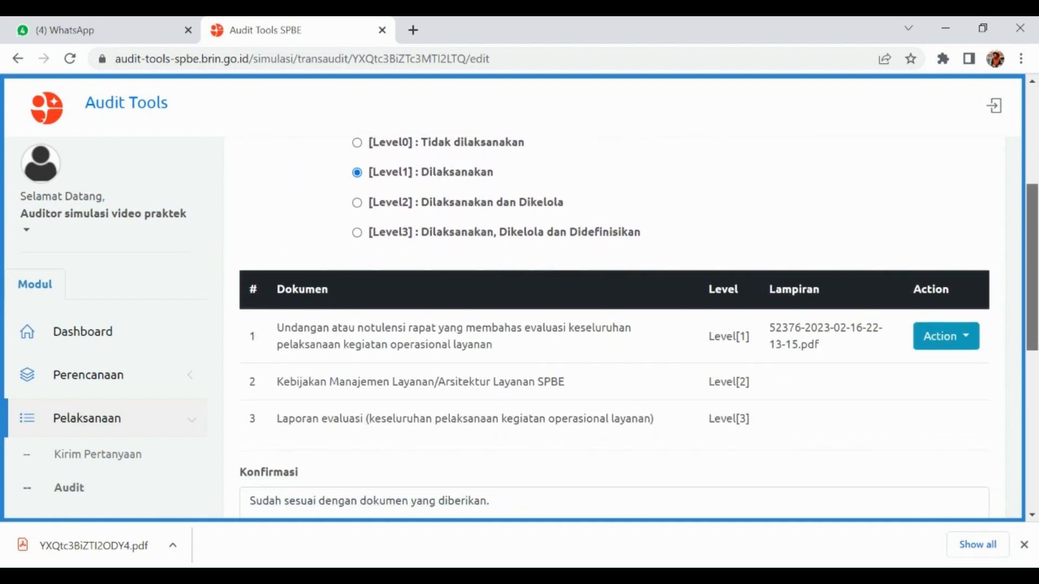
scroll(614, 328, down, 5)
scroll(520, 315, down, 3)
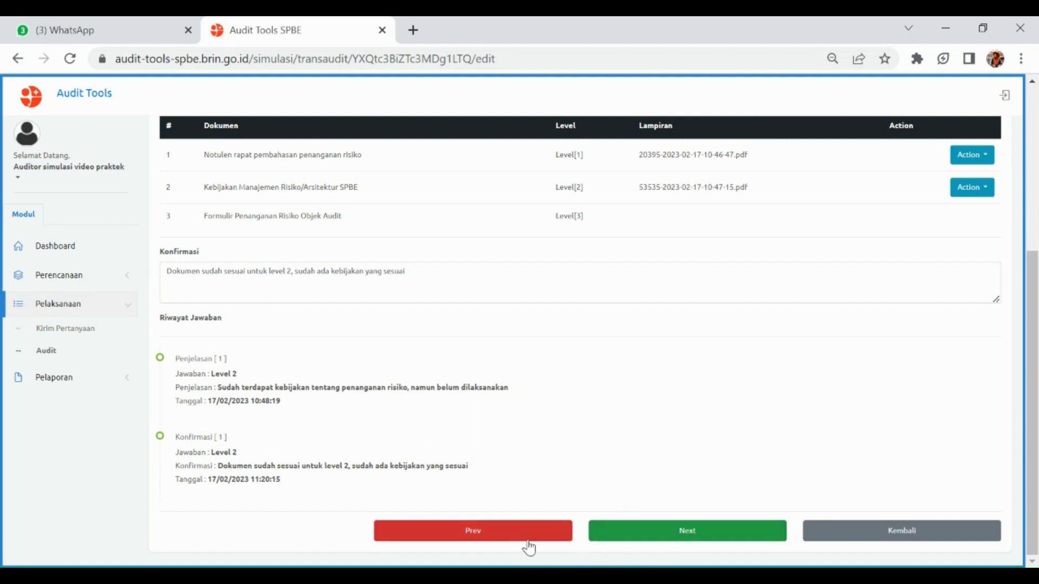
click(847, 542)
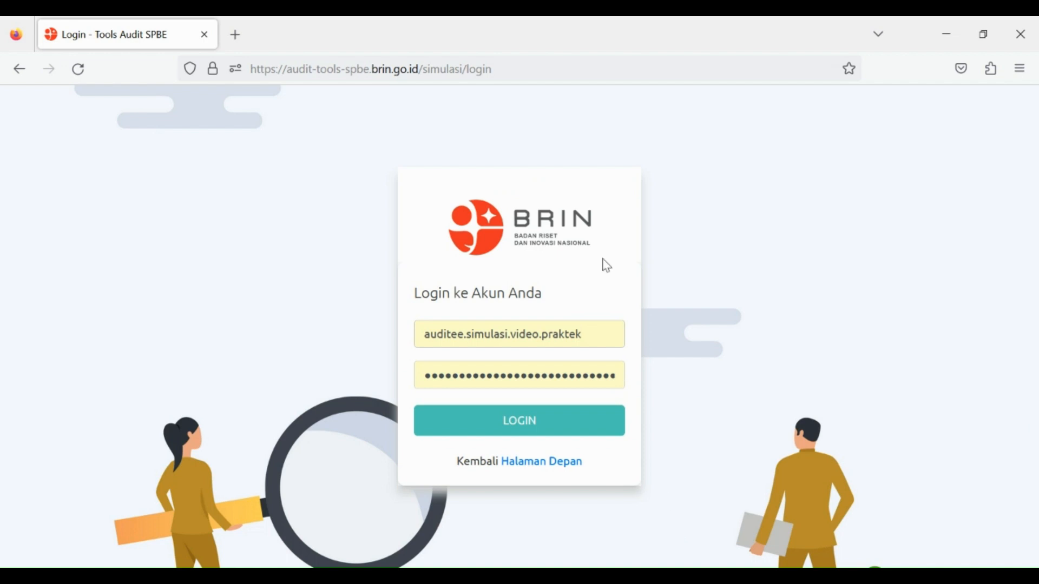
Log in with the auditee account in Firefox and open the Aplikasi Khusus audit's question list for answering
click(529, 433)
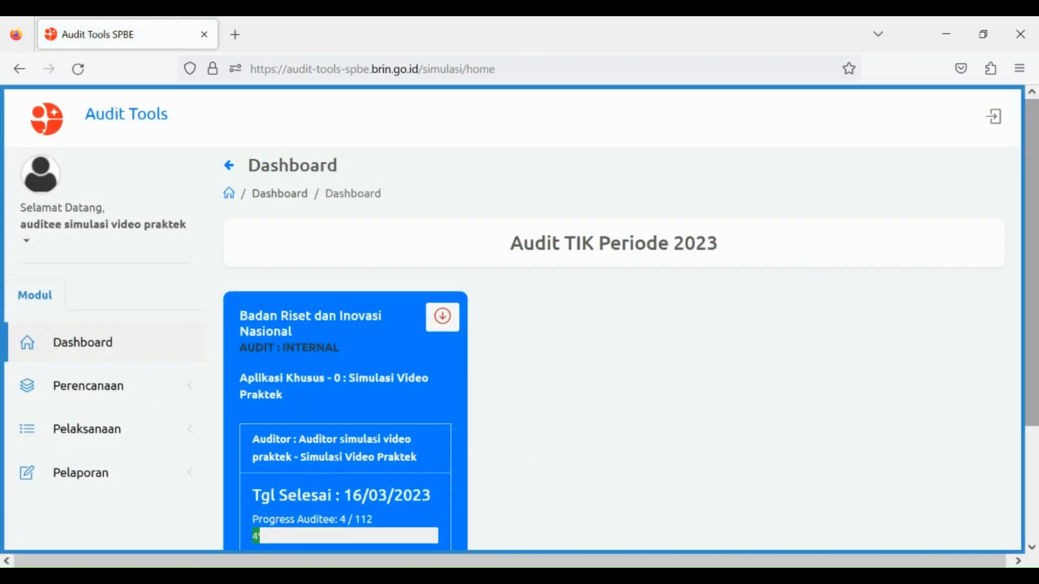
scroll(422, 260, down, 2)
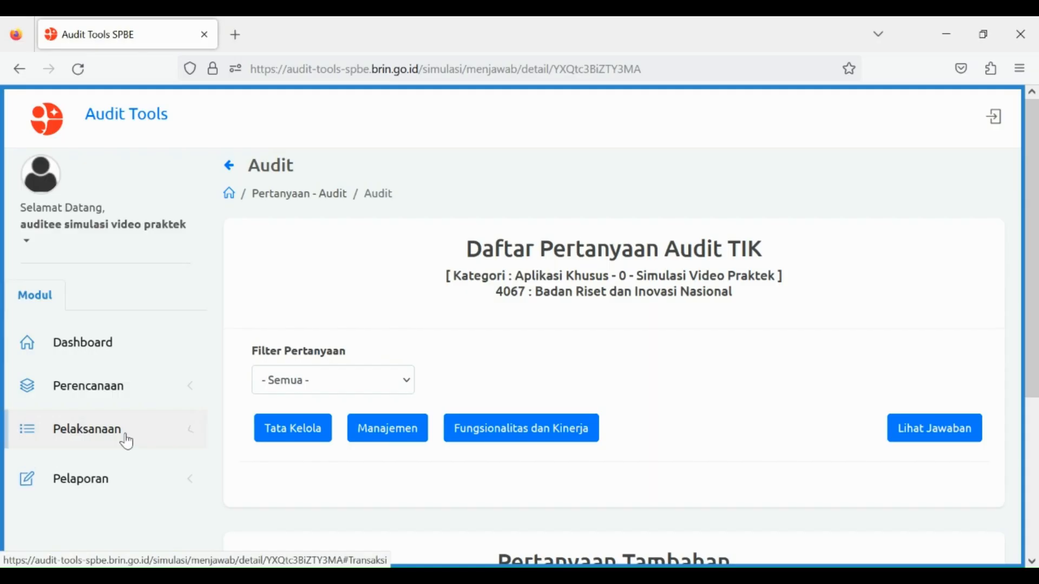
click(123, 436)
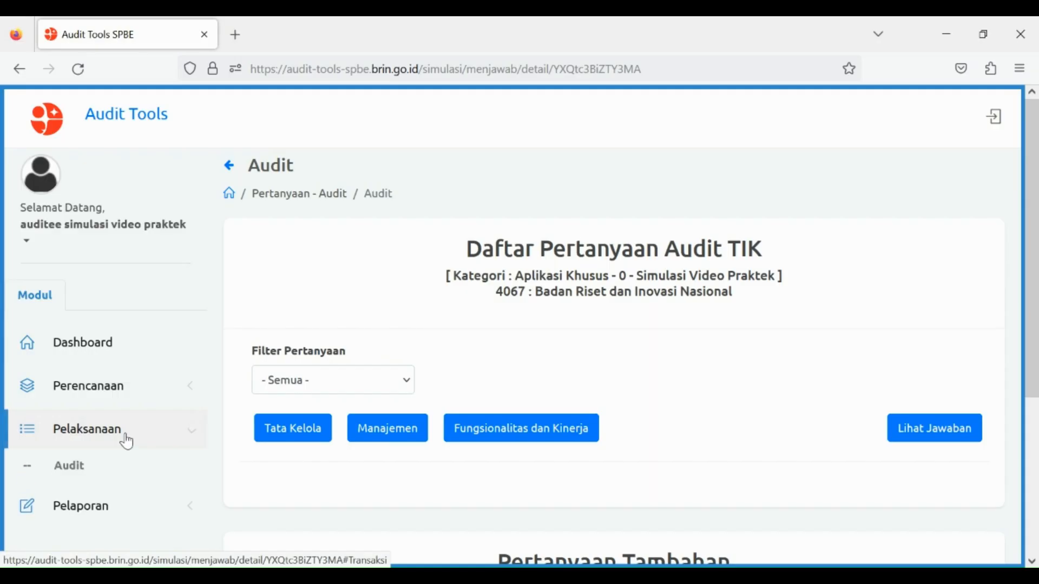
click(82, 474)
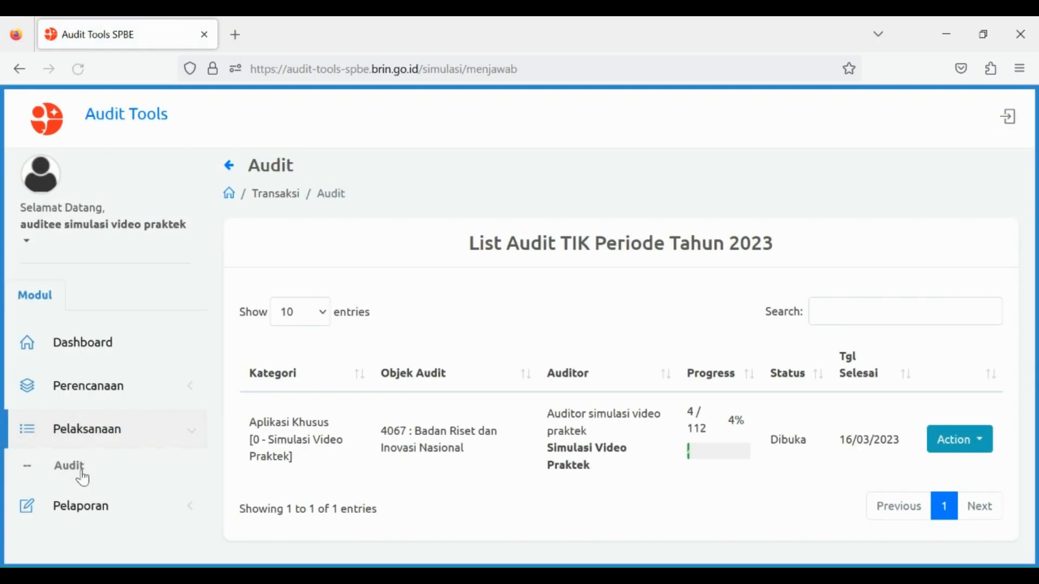
click(980, 442)
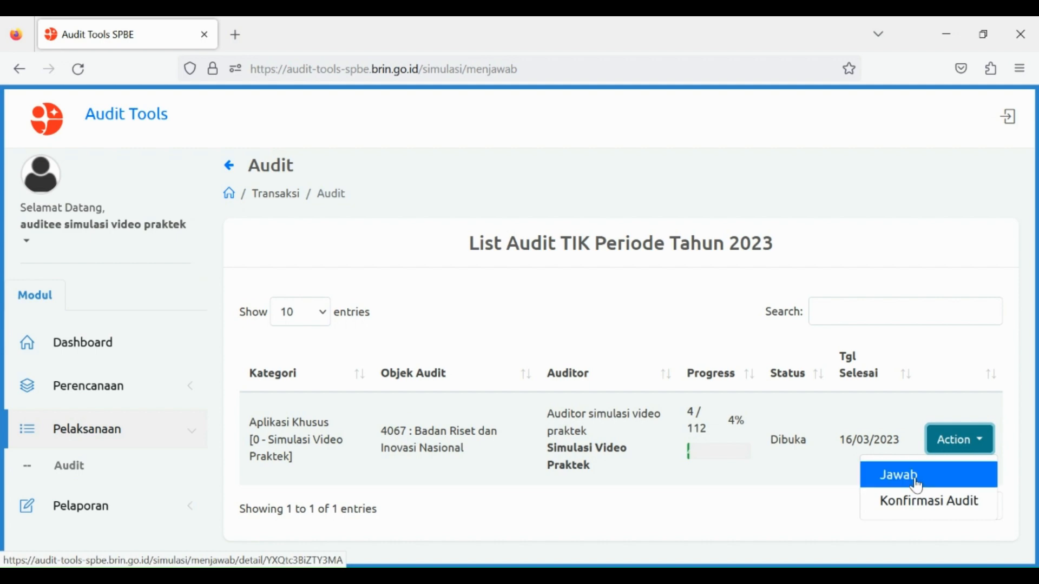
click(906, 441)
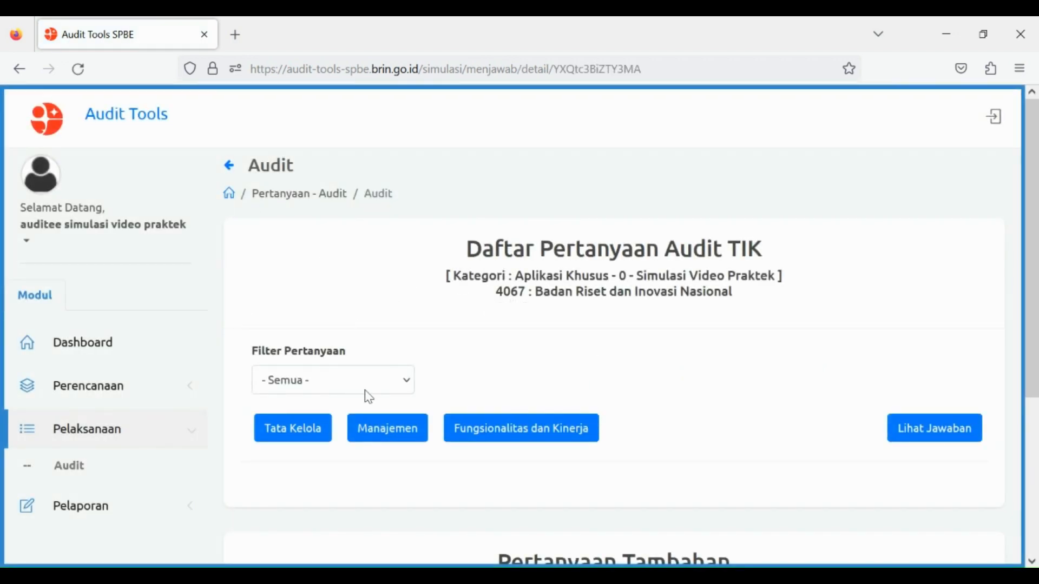
Filter the Manajemen questions by Sudah di Konfirmasi and open question 1.0.2.1.1.8 on risk evaluation for answering
click(313, 494)
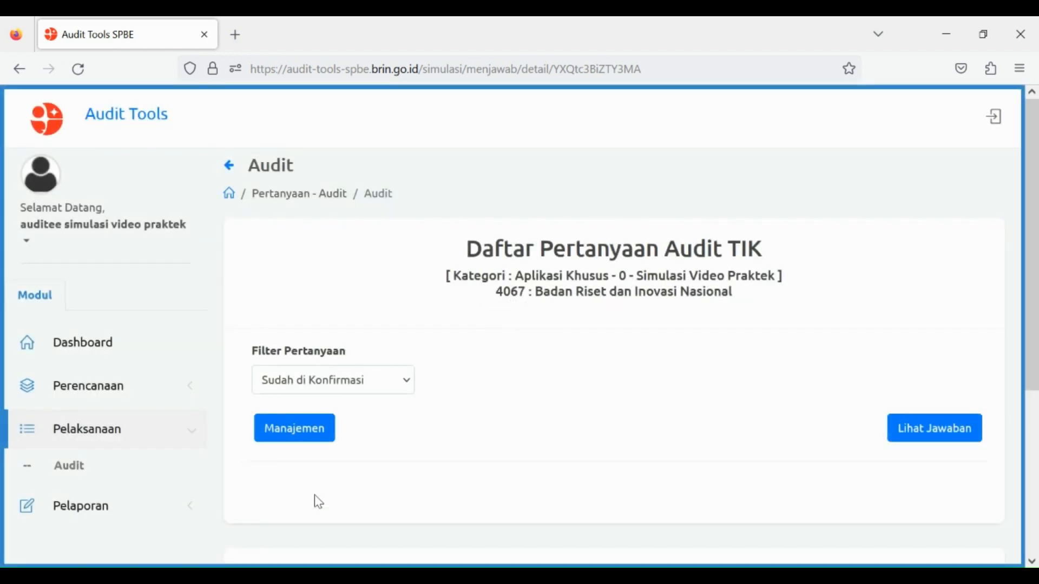
click(295, 428)
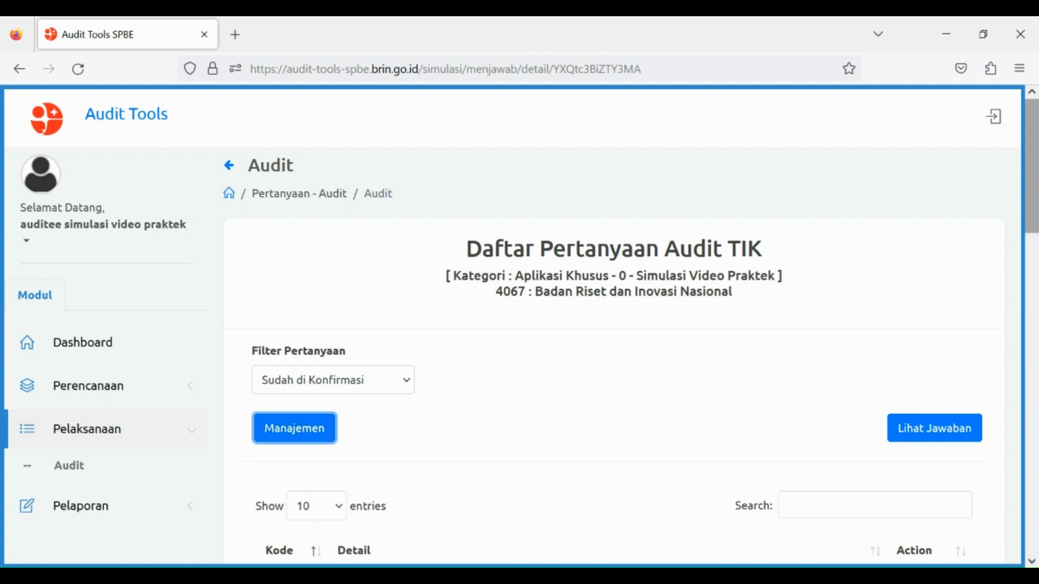
scroll(622, 351, down, 6)
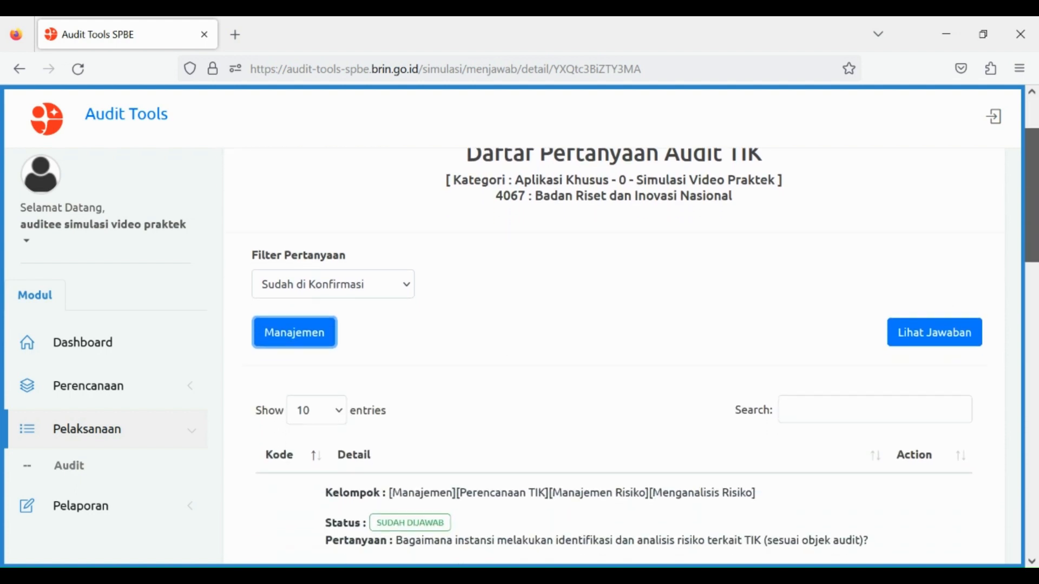
scroll(622, 352, down, 4)
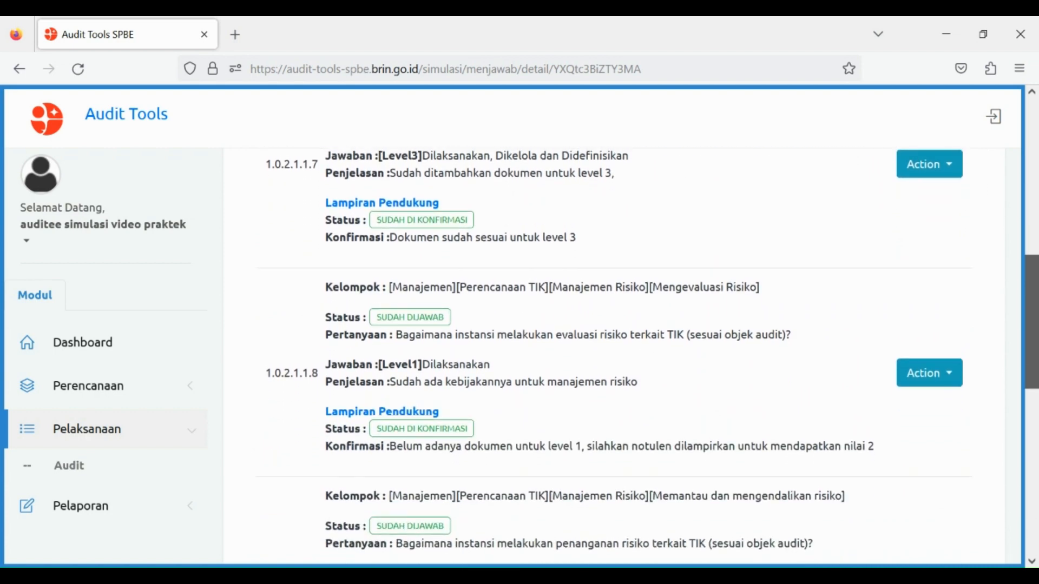
click(928, 379)
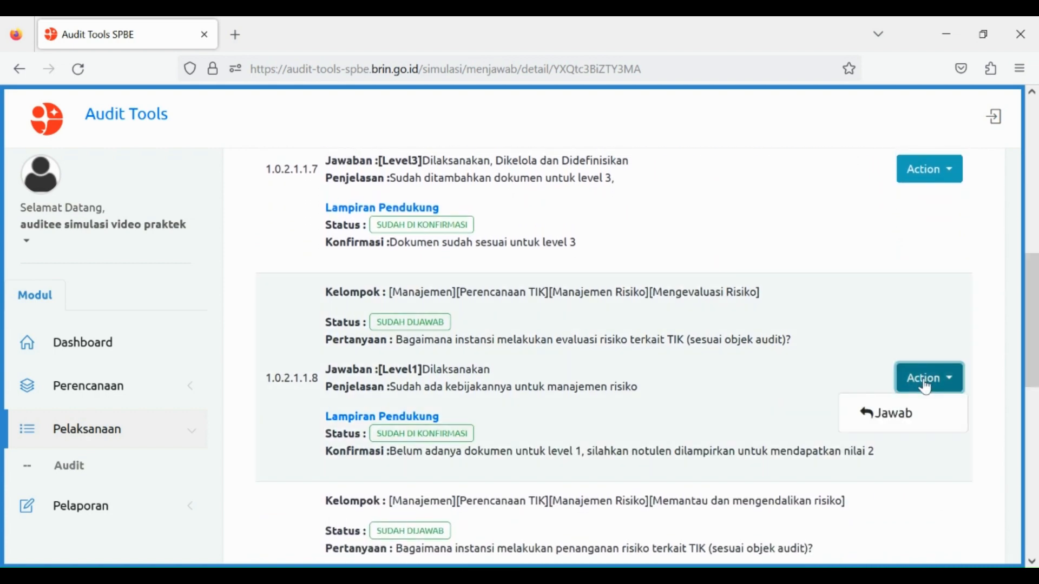
click(901, 420)
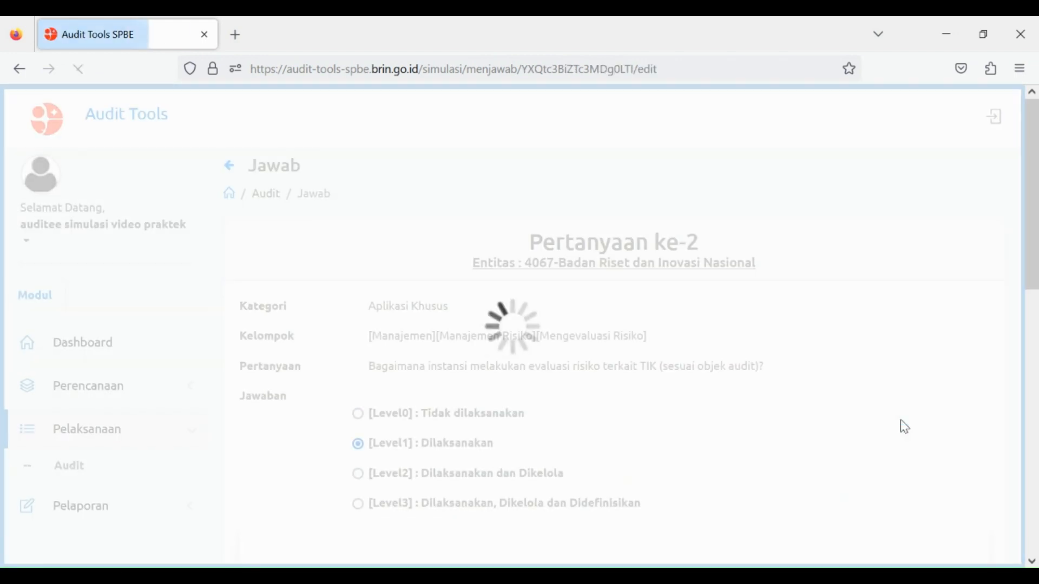
Attach level 1.pdf as the Level1 document "Notulen rapat pembahasan evaluasi risiko" for this question and save the attachment
drag(1032, 245, 1019, 477)
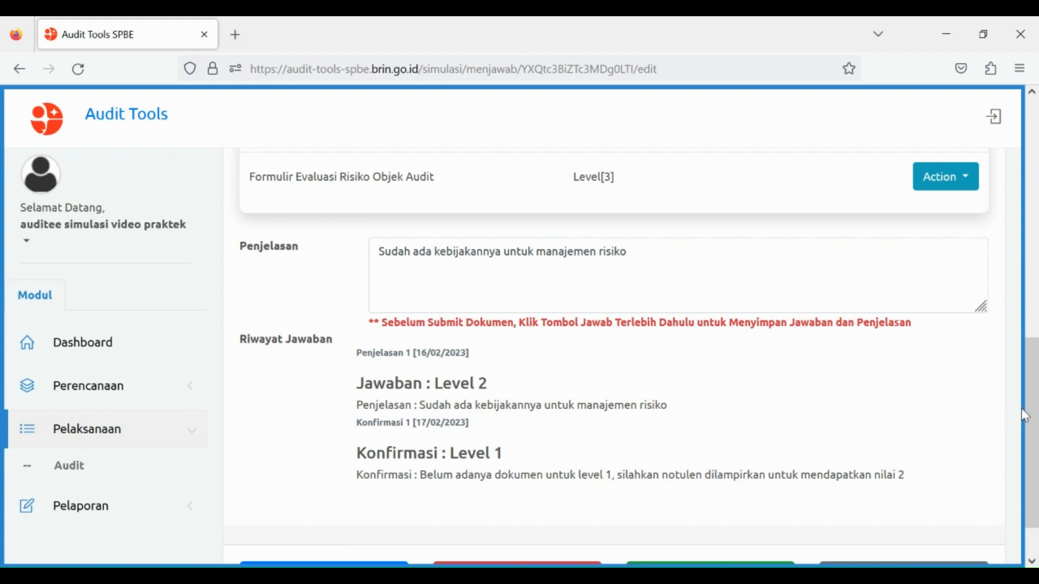
drag(1031, 417, 1030, 401)
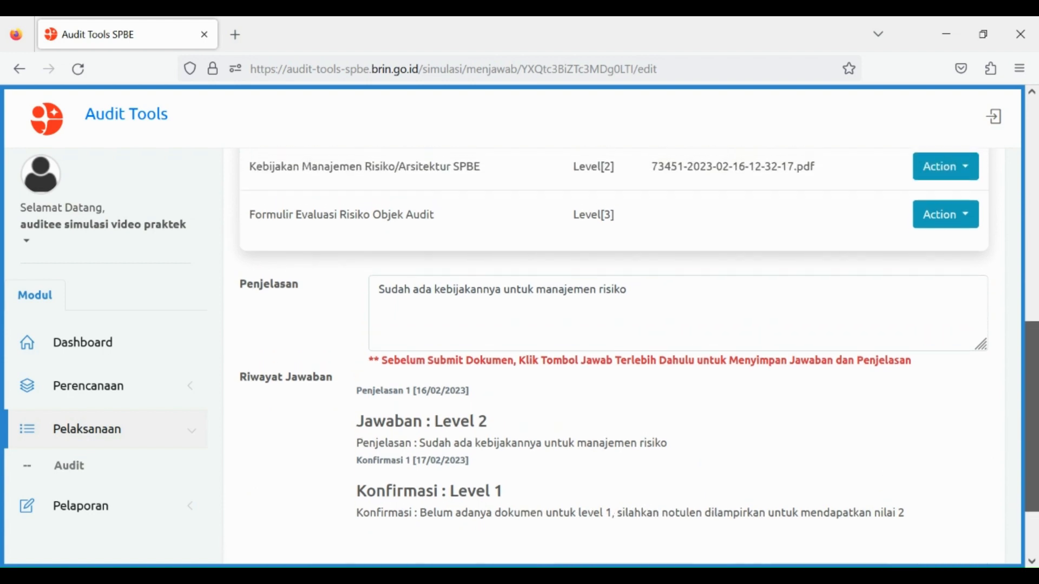
click(945, 325)
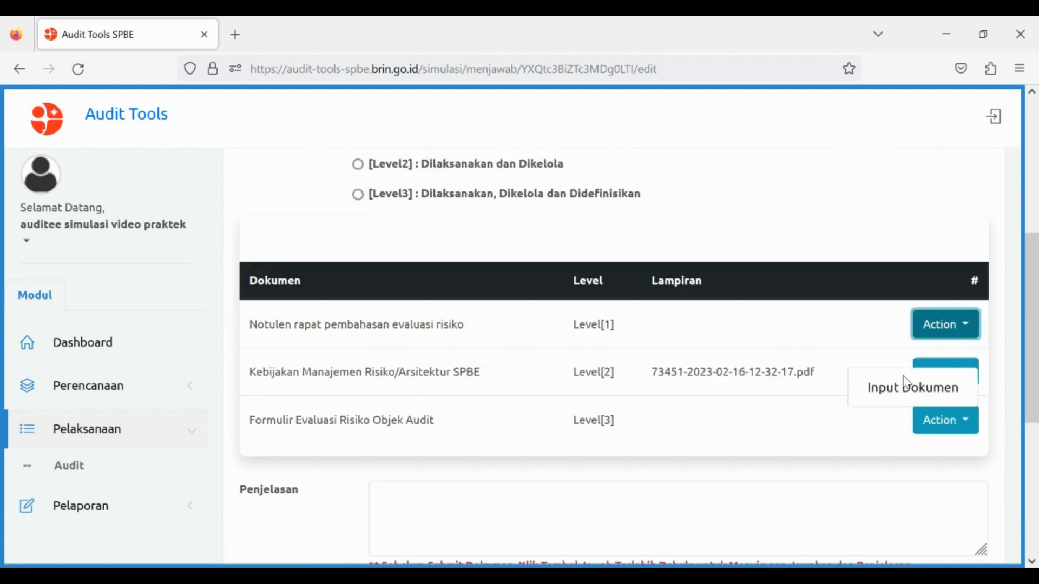
click(904, 384)
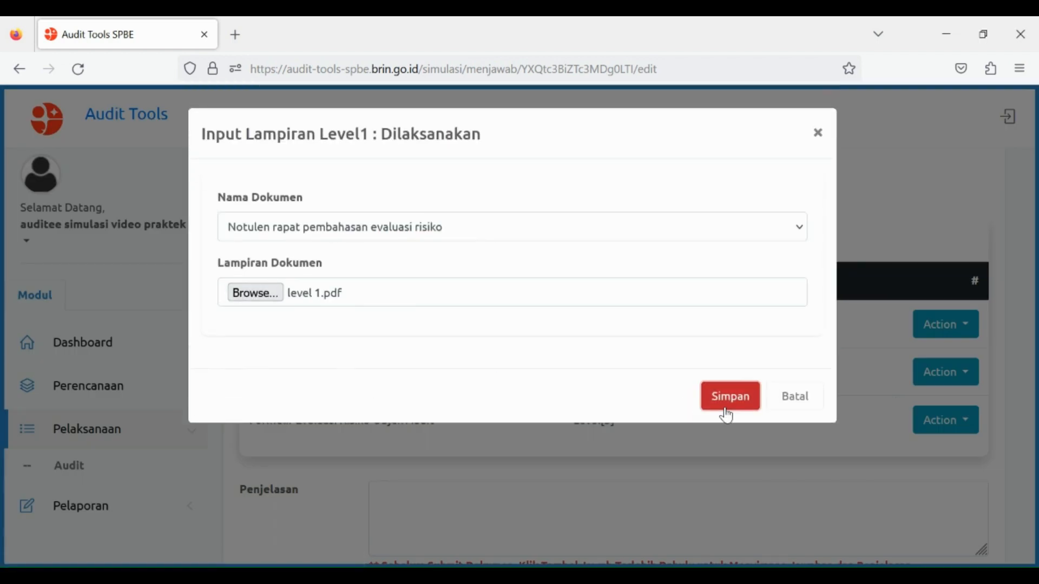
click(725, 403)
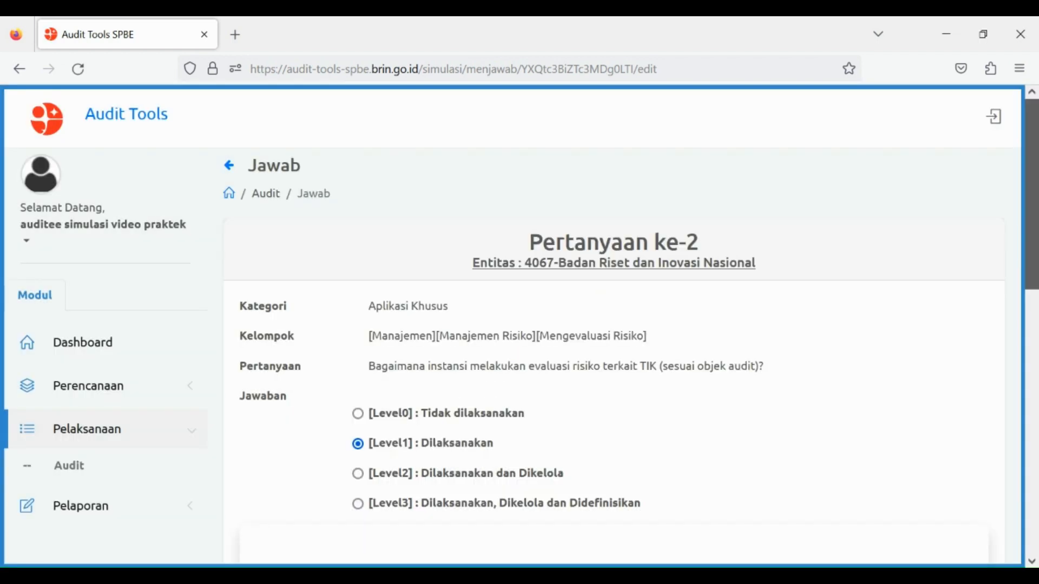
Change the question's answer to [Level2] : Dilaksanakan dan Dikelola
scroll(671, 419, down, 4)
click(371, 259)
scroll(552, 427, down, 5)
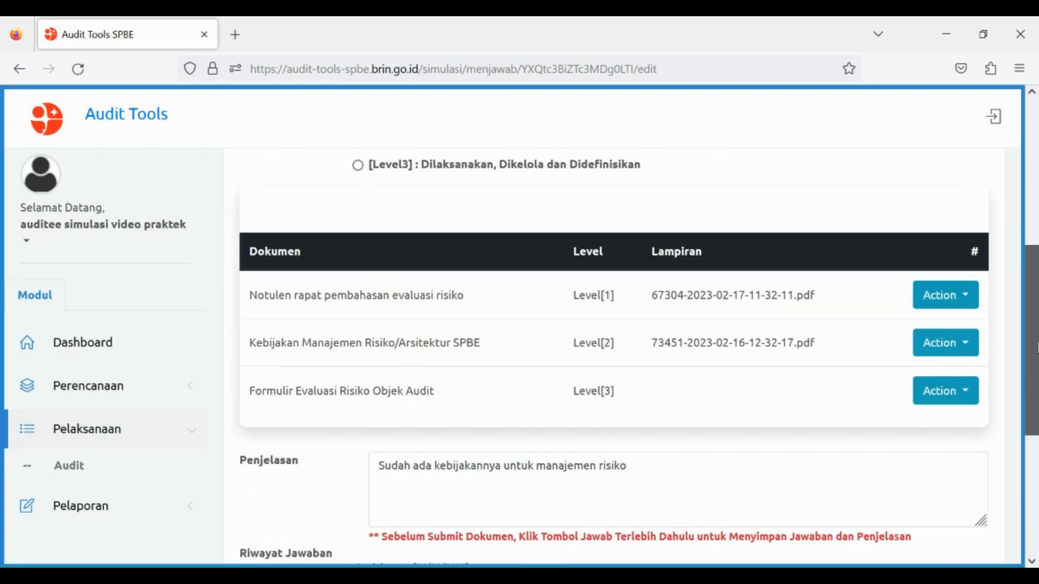
Replace the Penjelasan with "Sudah di unggah kembali dokumen notulen pembahasan manajemen risiko." and submit the answer
drag(628, 287, 365, 294)
key(BackSpace)
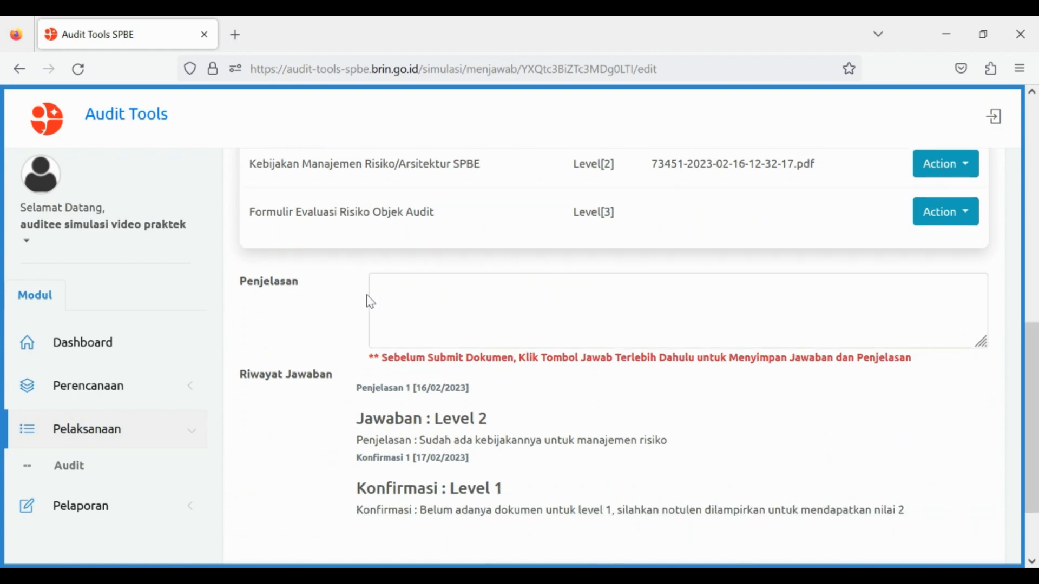
text(Sudah di unggah kembali do)
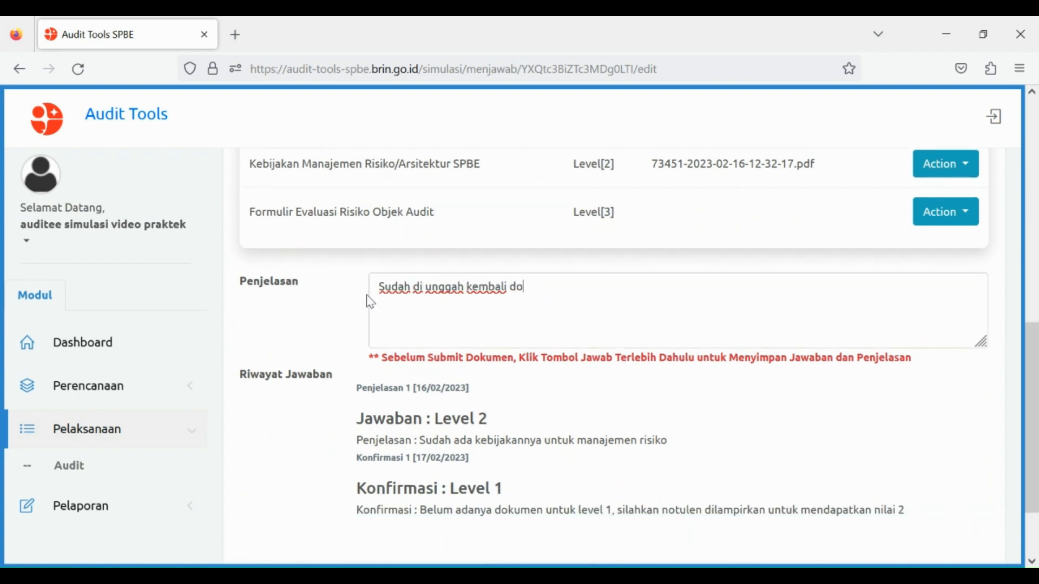
text(kumen notulen pembahasan manajemen risiko.)
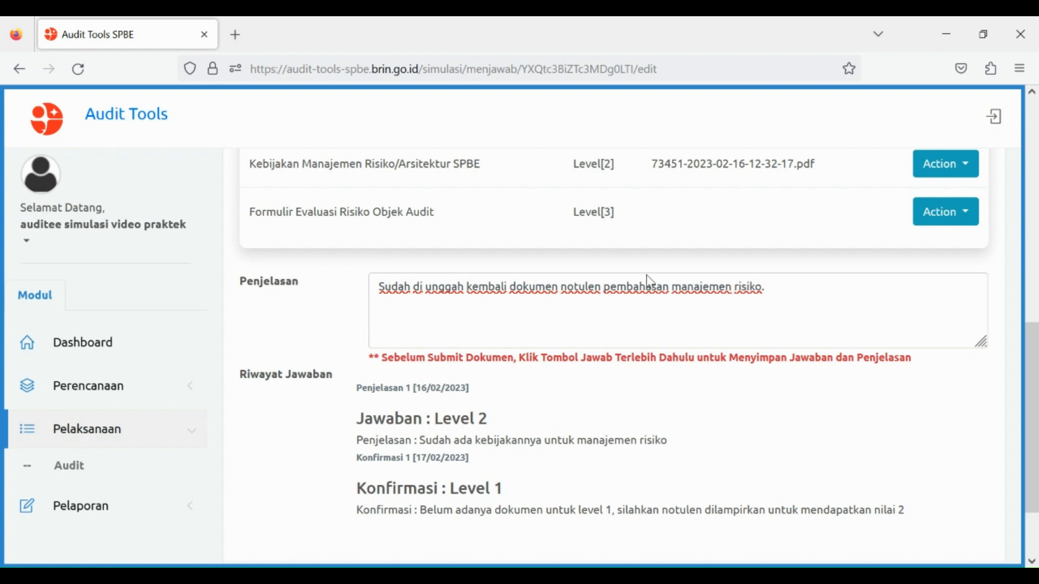
scroll(651, 281, up, 2)
scroll(541, 351, down, 4)
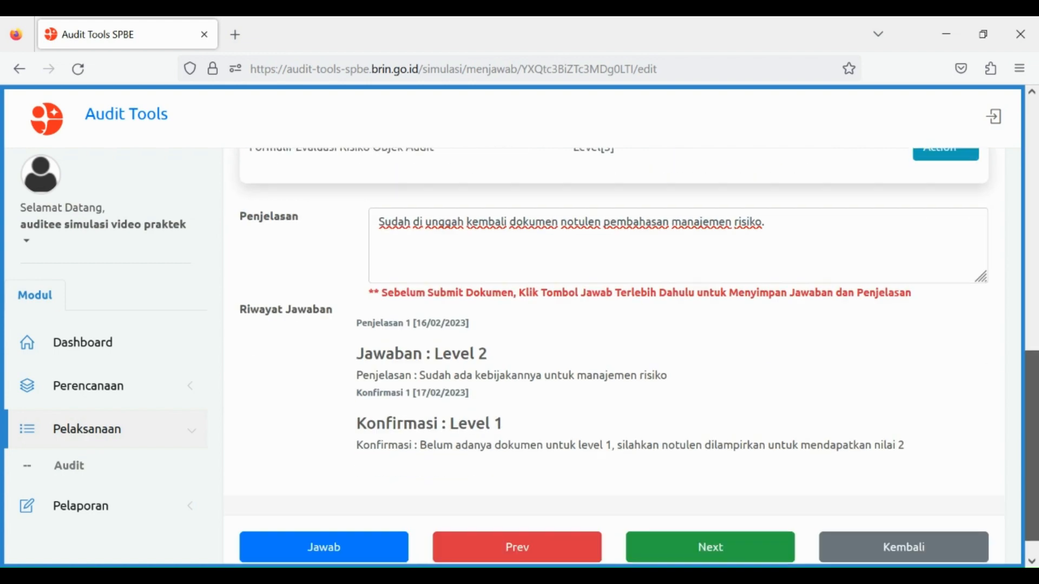
click(347, 521)
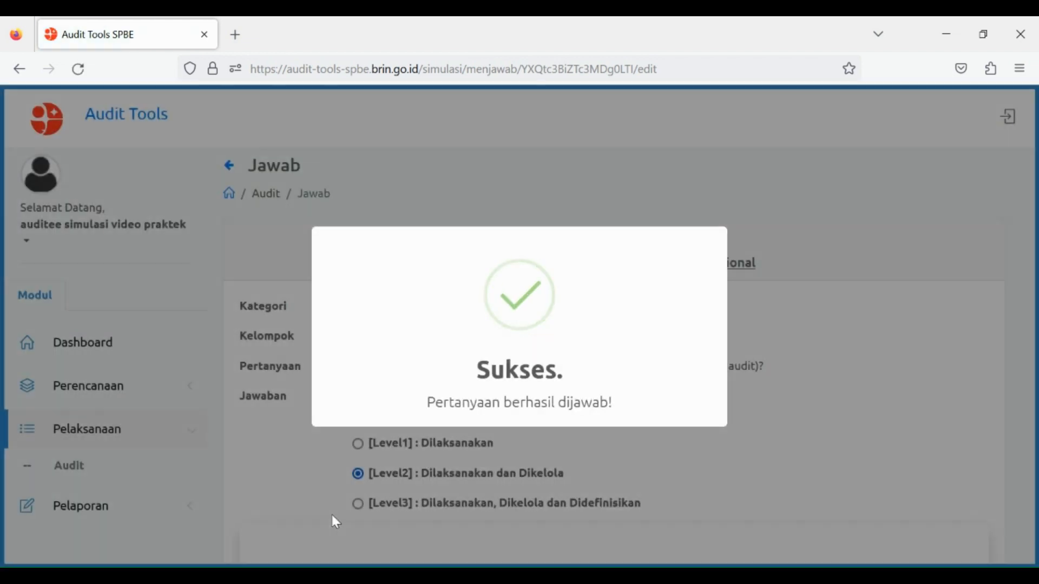
scroll(330, 316, down, 10)
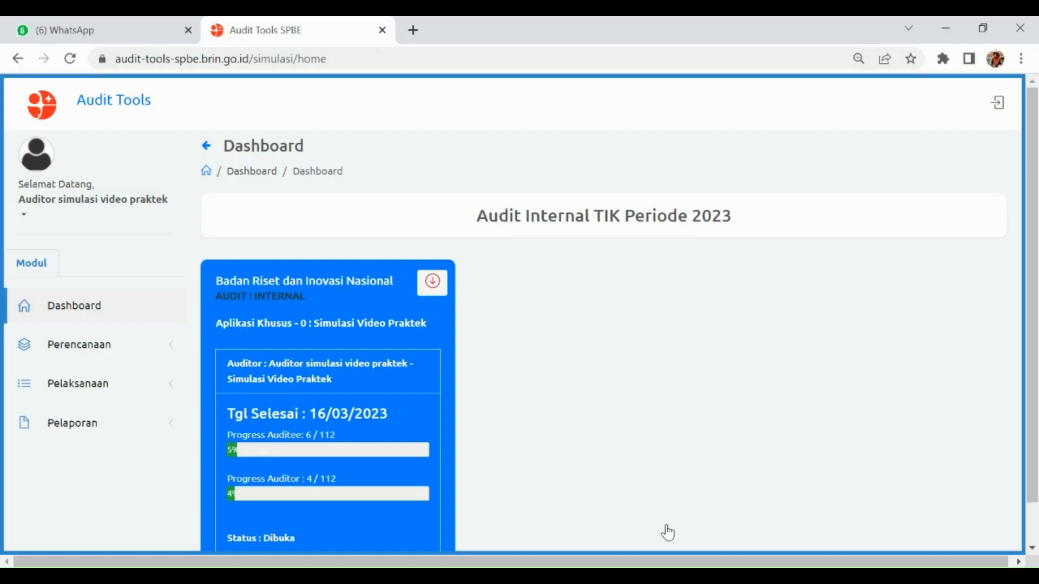
Using the auditor account in Chrome, open the Laporan Audit list and the Aplikasi Khusus audit's question history report
click(170, 432)
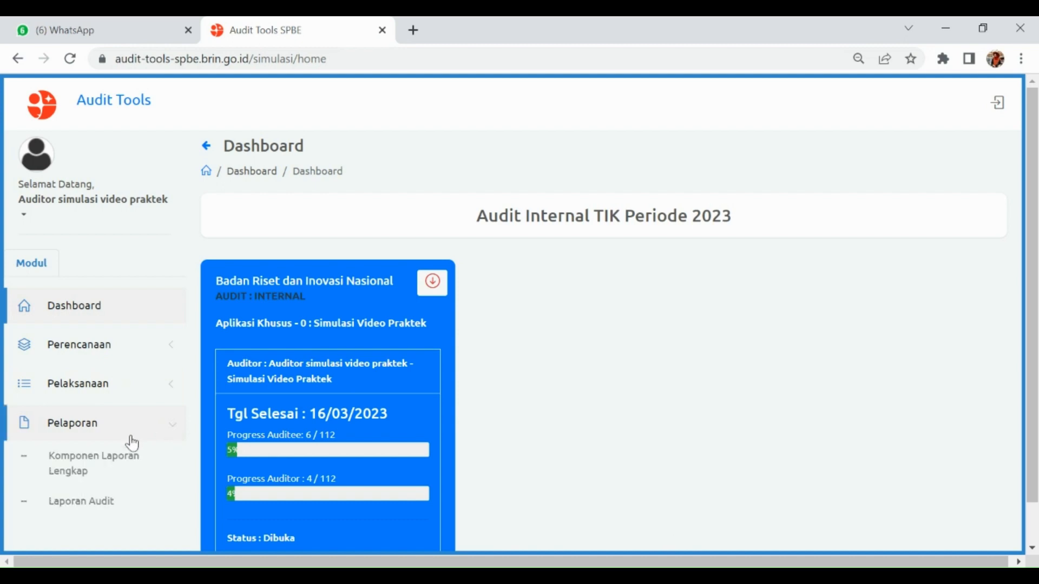
click(89, 503)
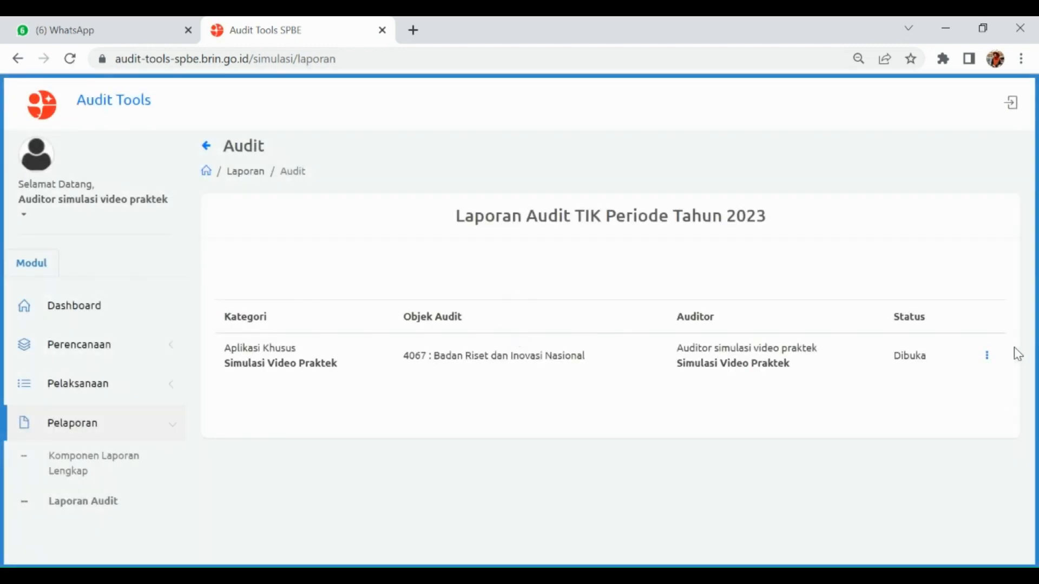
click(987, 357)
click(946, 337)
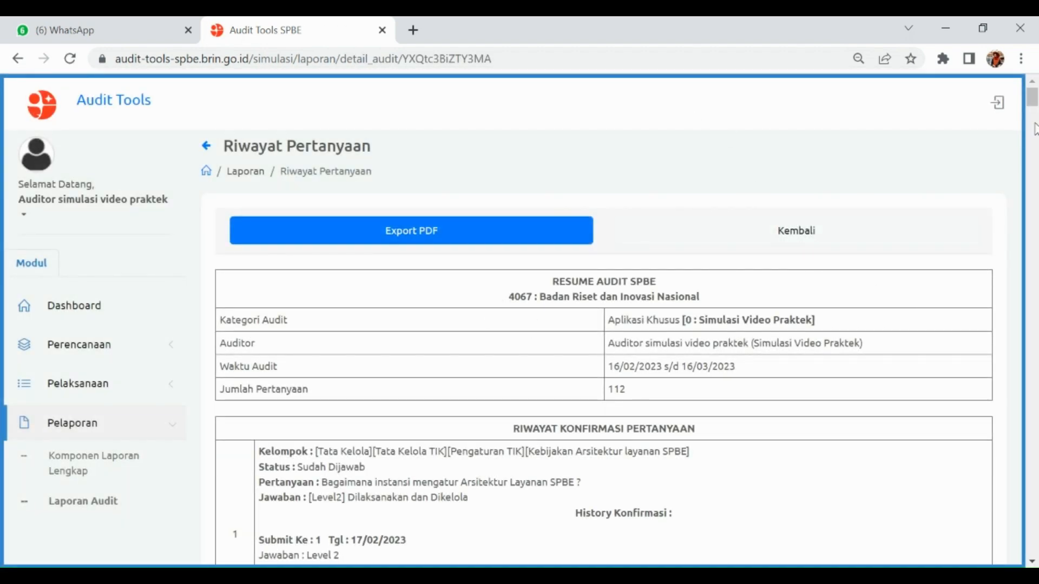
Review the report's confirmation history down to the risk evaluation question, and export the report as PDF
click(1034, 129)
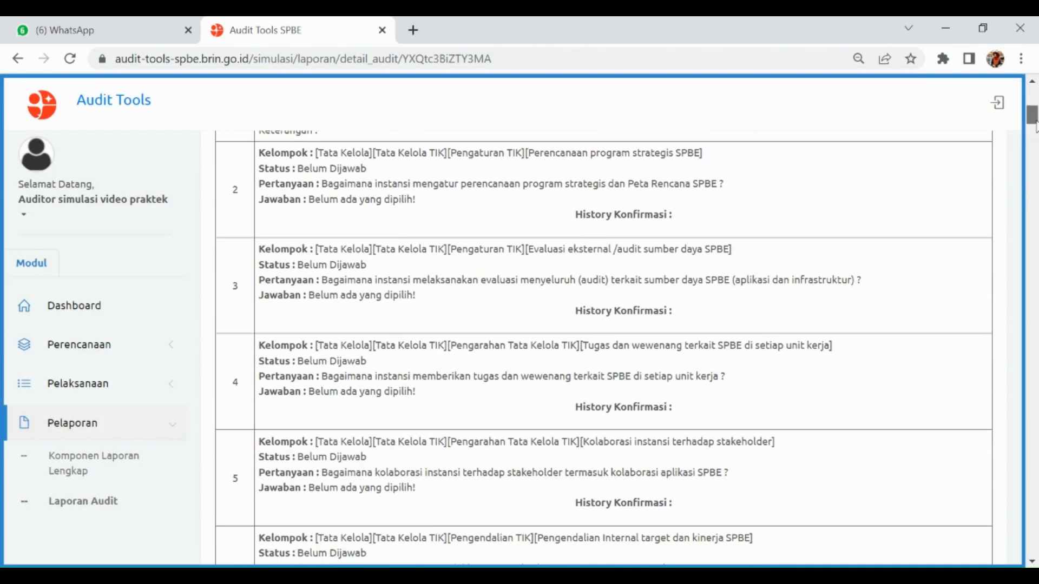
drag(1035, 125, 1034, 145)
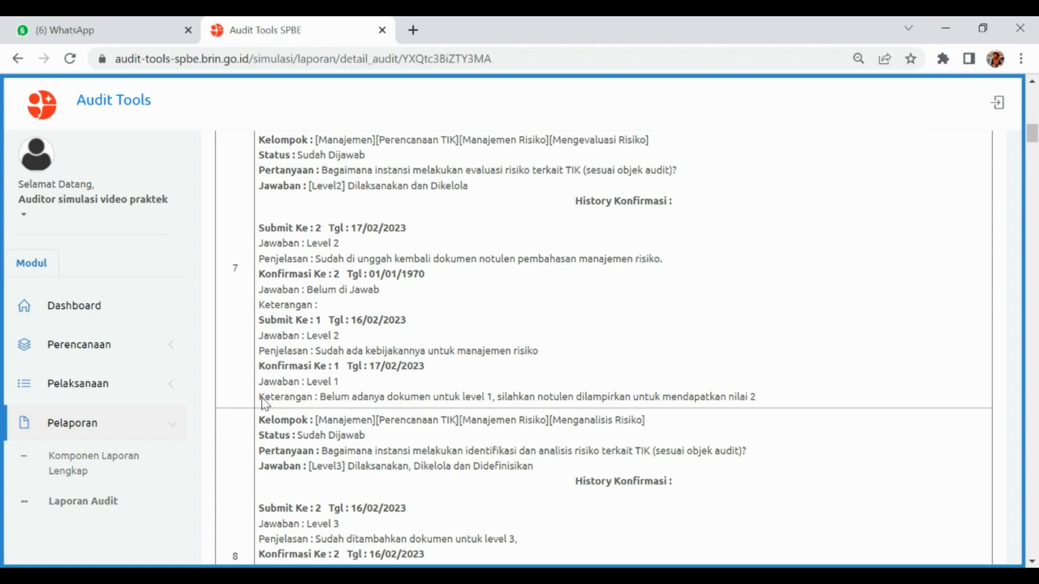
key(Home)
click(474, 238)
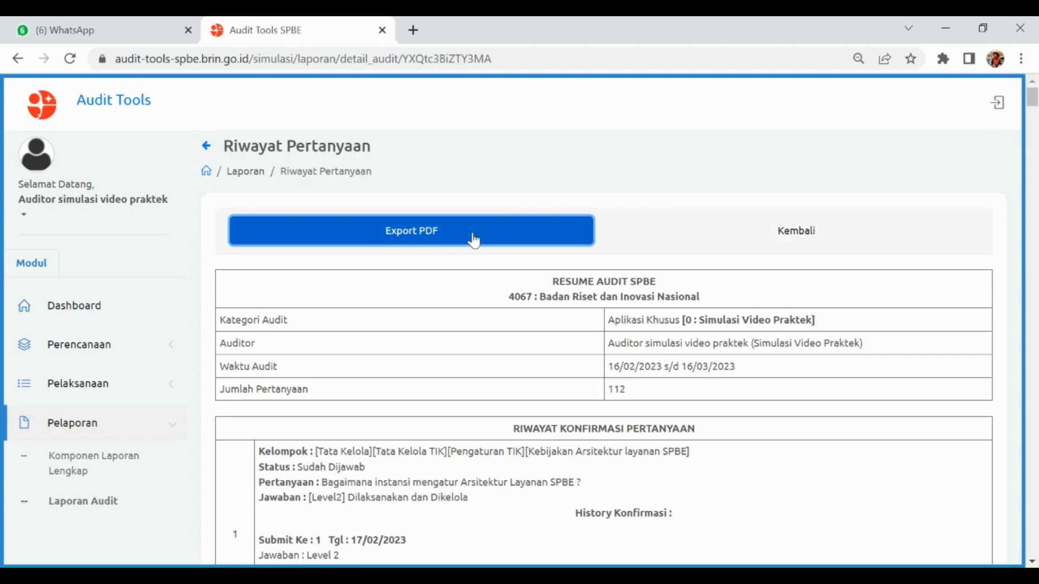